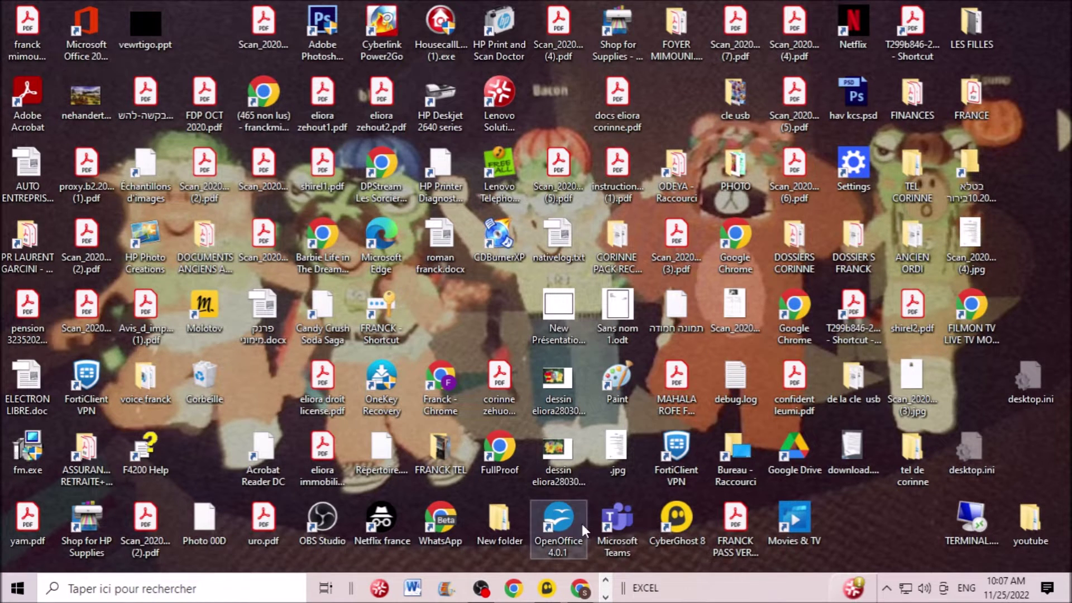
- Restore the Chrome window so the Outlook on the web inbox is visible
click(583, 592)
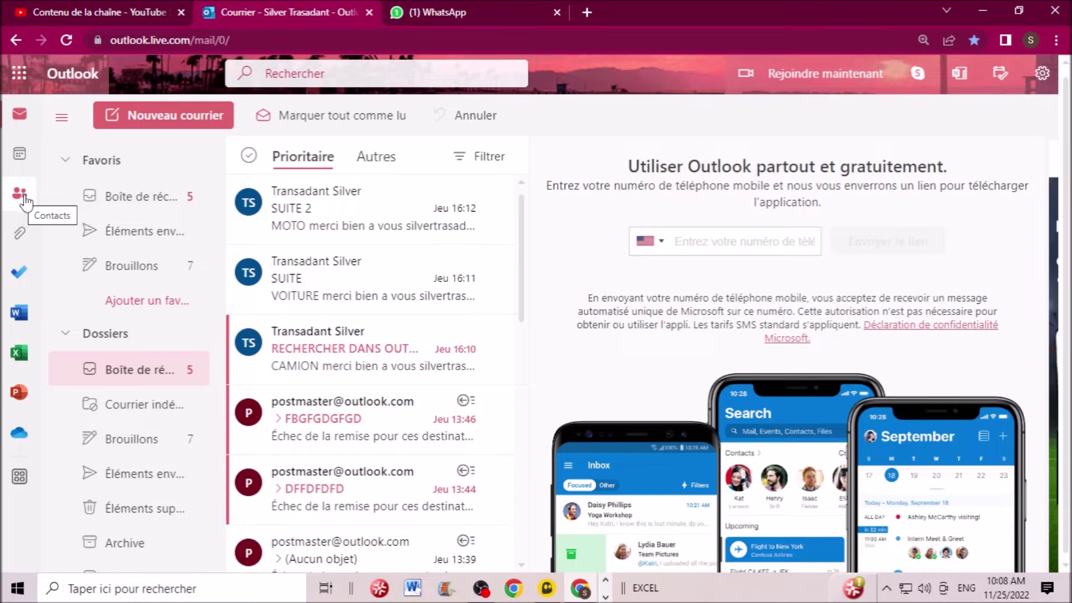
- Switch to the empty Contacts list and open a blank new-contact form
click(22, 200)
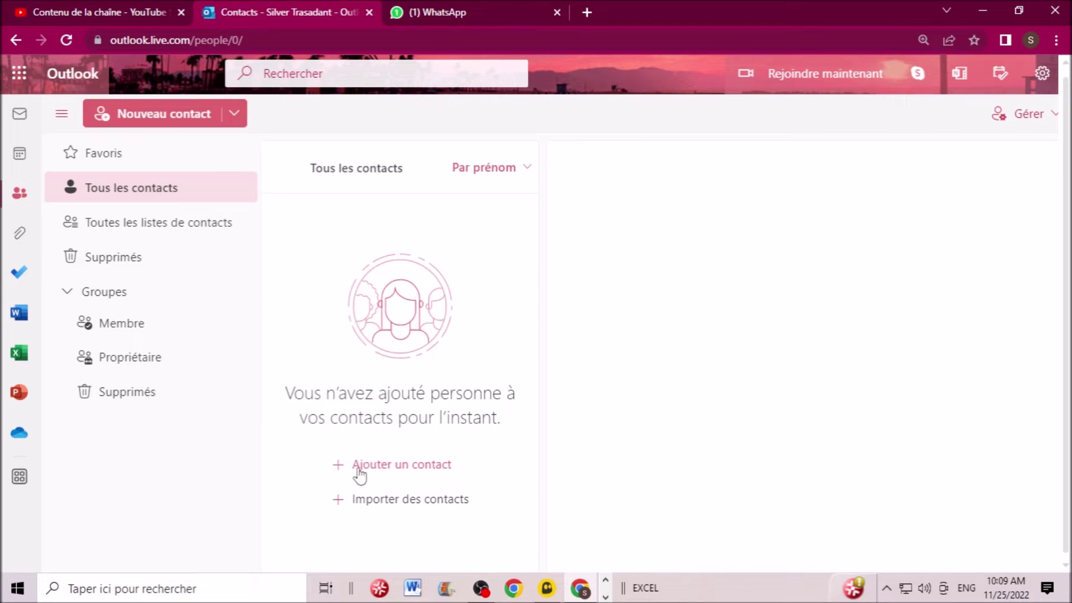
click(387, 469)
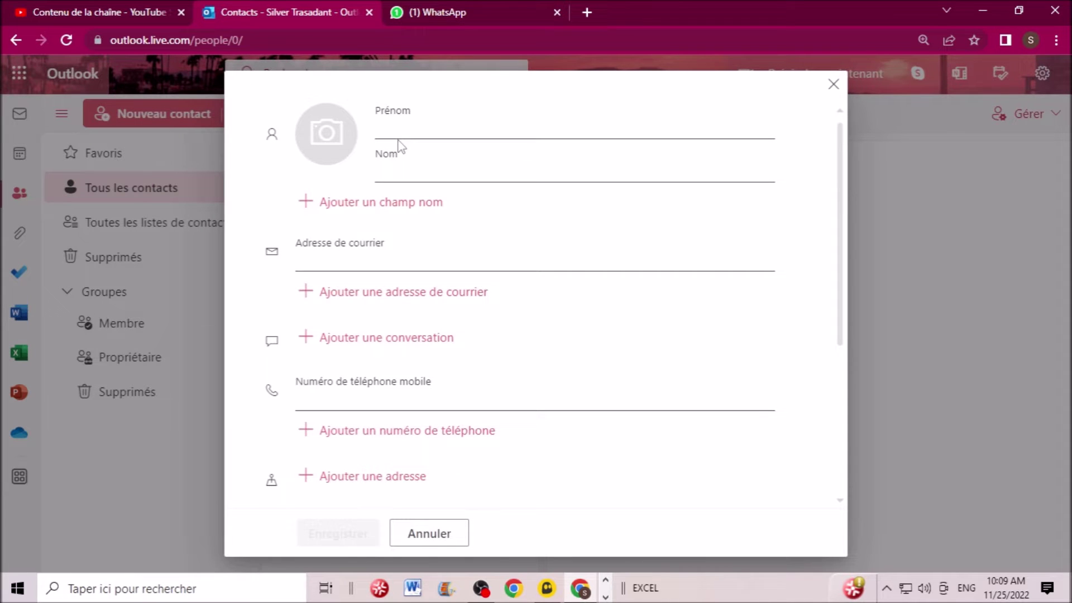
- Enter the contact's first name and last name in the new-contact form
click(426, 129)
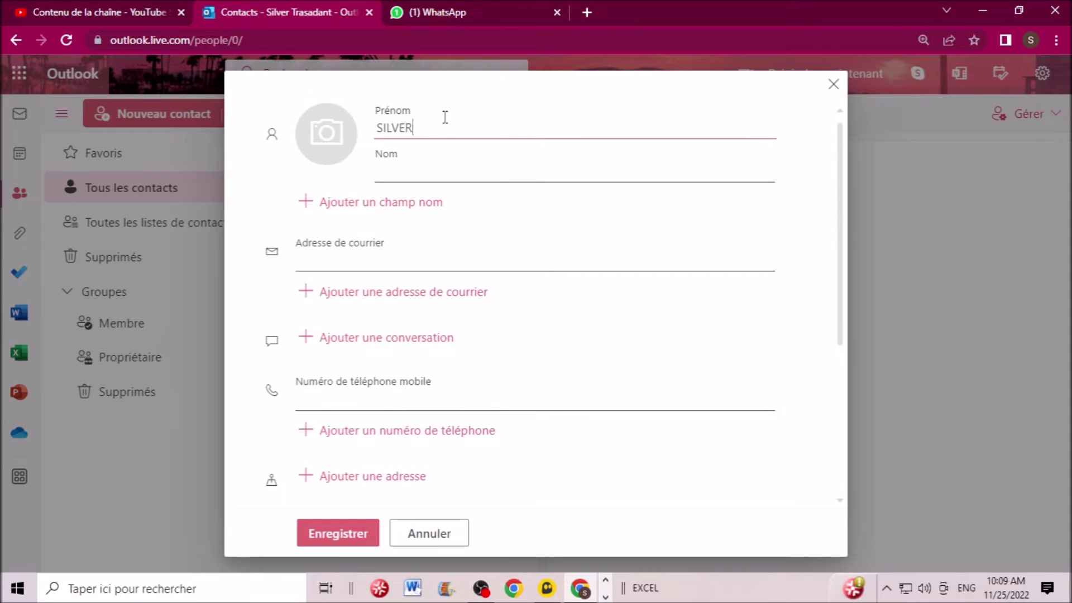
click(421, 161)
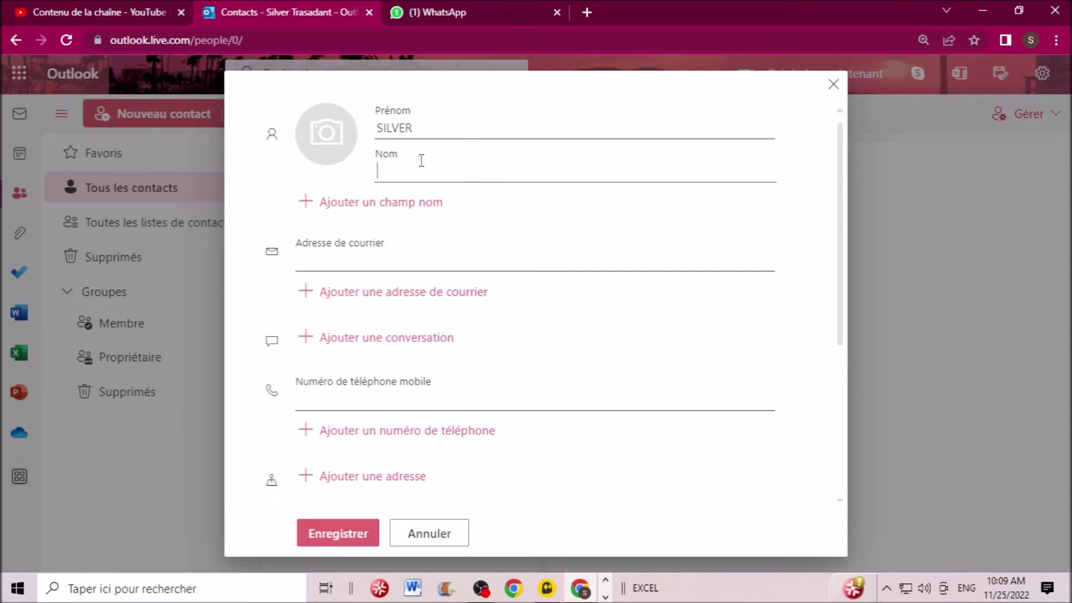
- Fill in the contact's yahoo.com e-mail address and mobile number, correcting a mistyped number
click(370, 257)
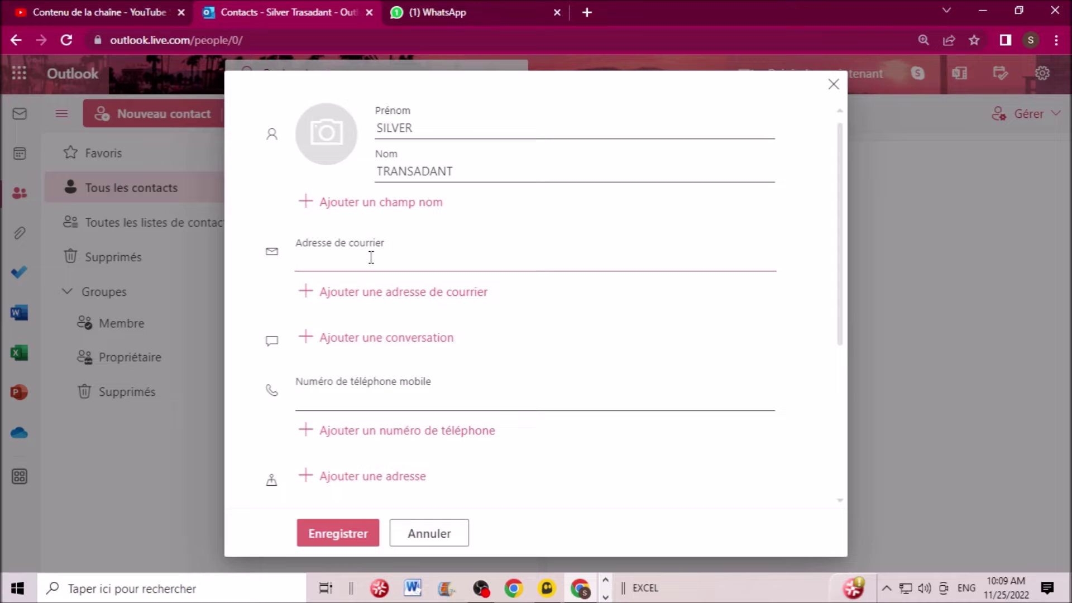
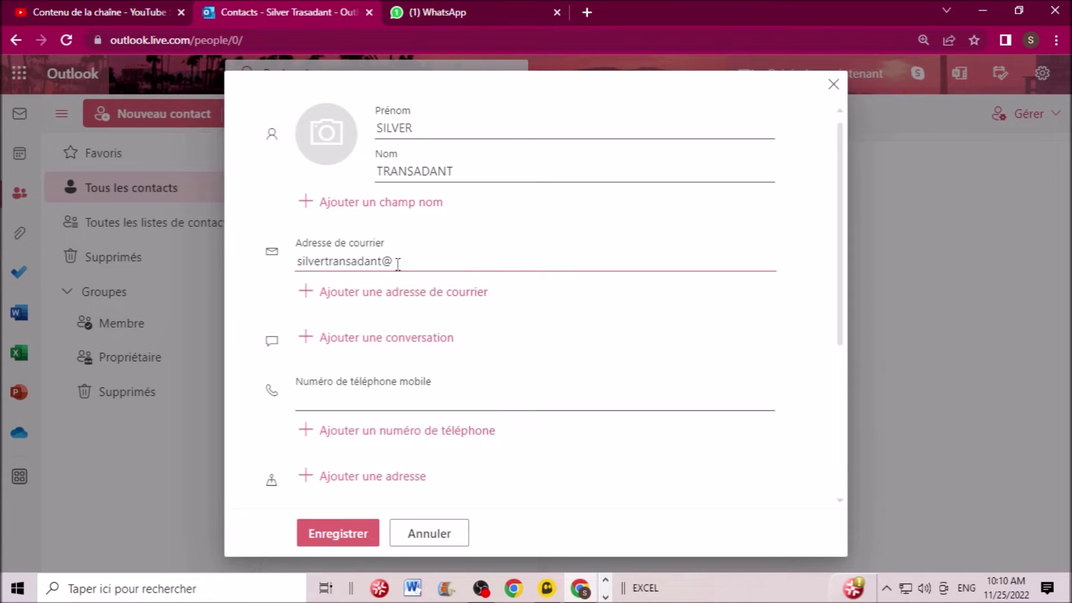
click(375, 403)
text(01)
text(448)
key(ctrl+a)
key(BackSpace)
text(01000000000)
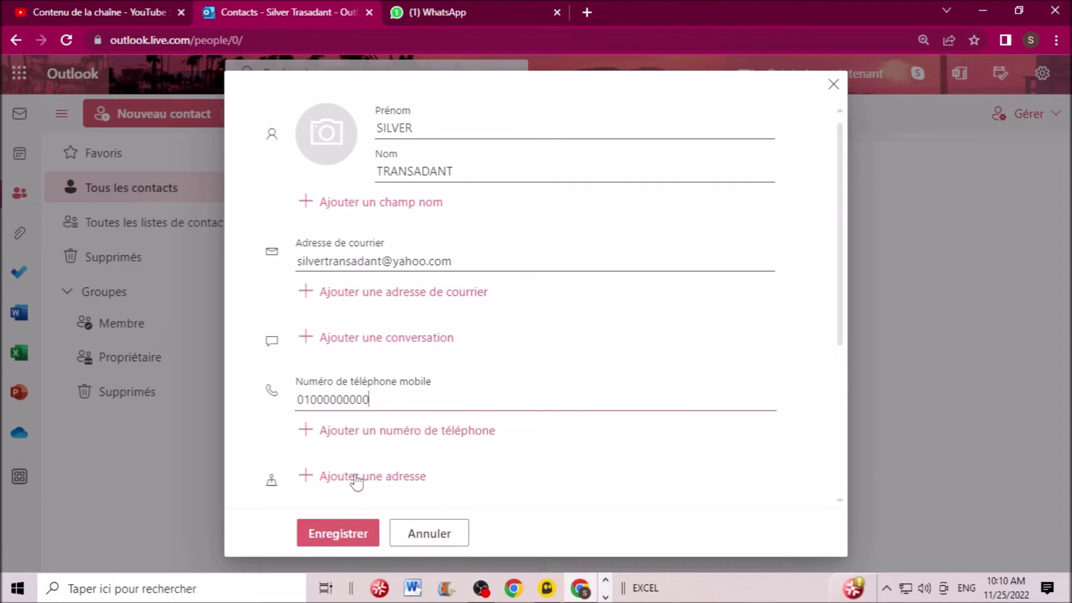
- Add a personal (home) address with the contact's street, city and country
click(373, 476)
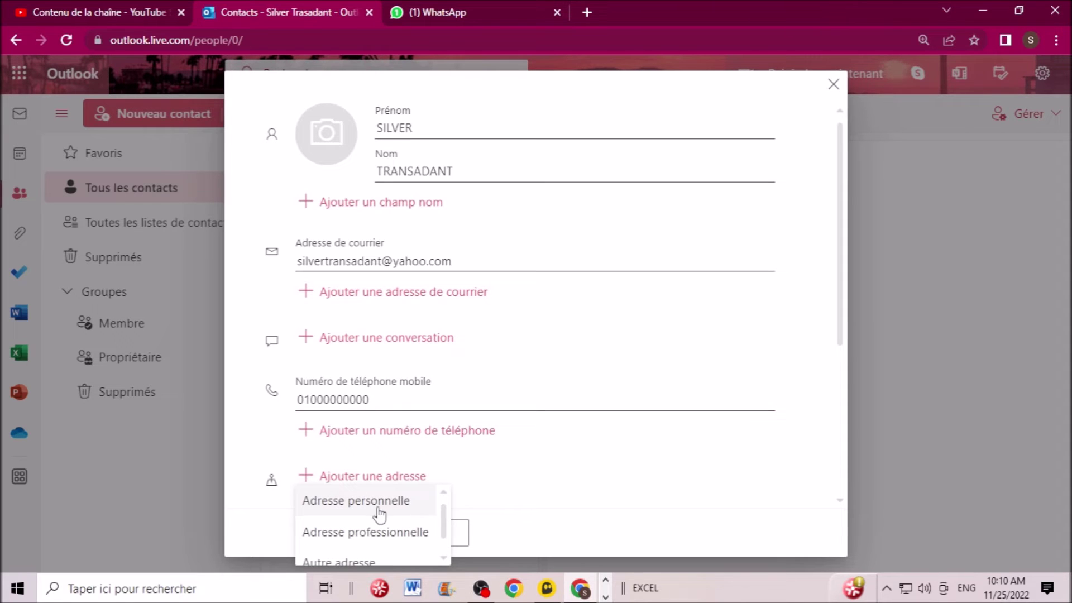
click(381, 501)
click(369, 300)
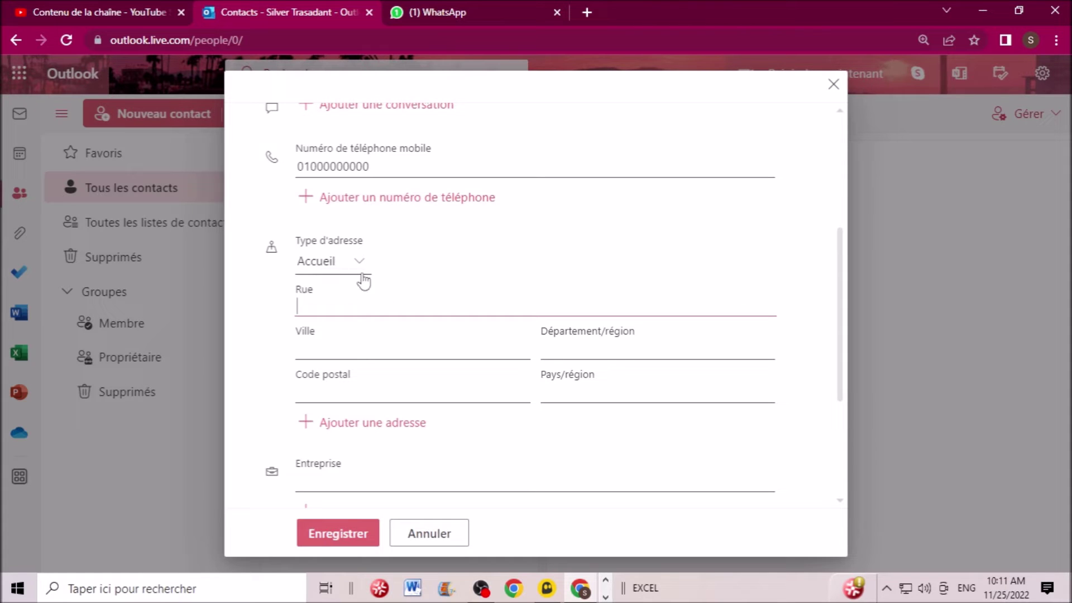
text(de manton)
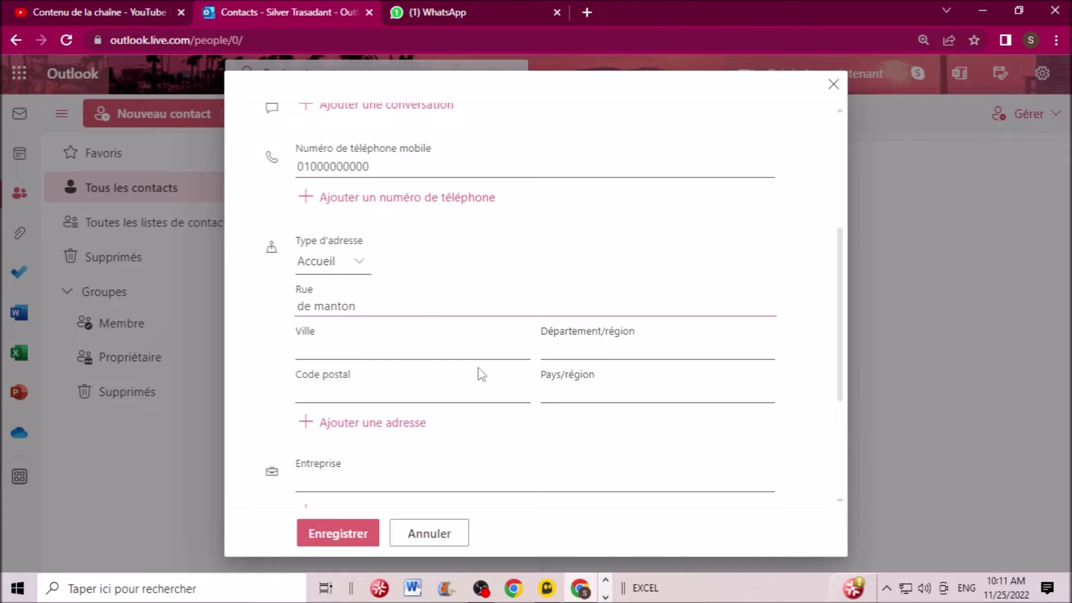
click(498, 343)
text(paris)
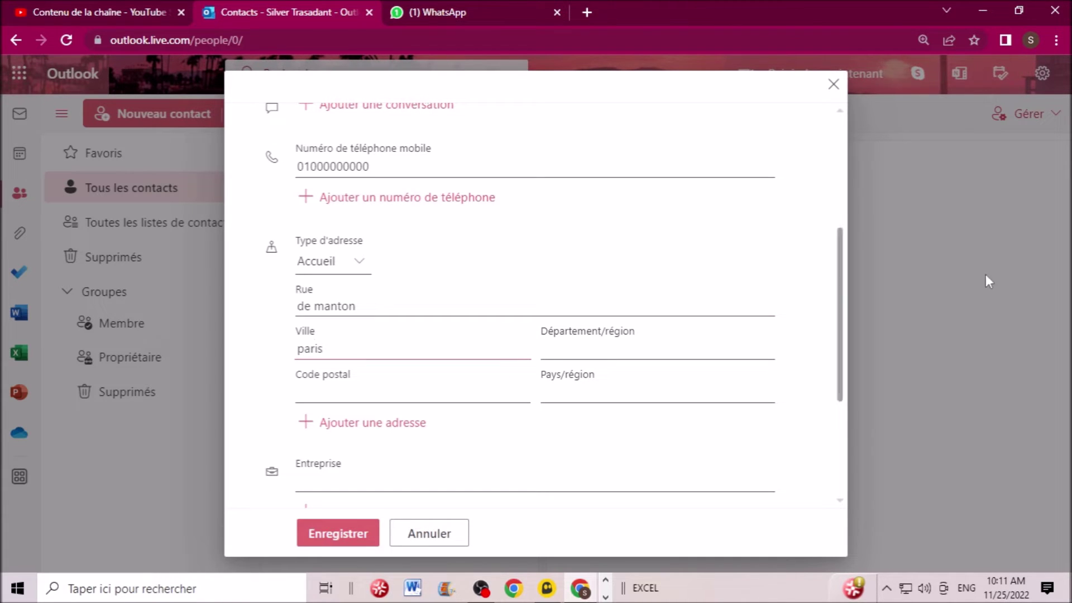
click(551, 389)
text(france)
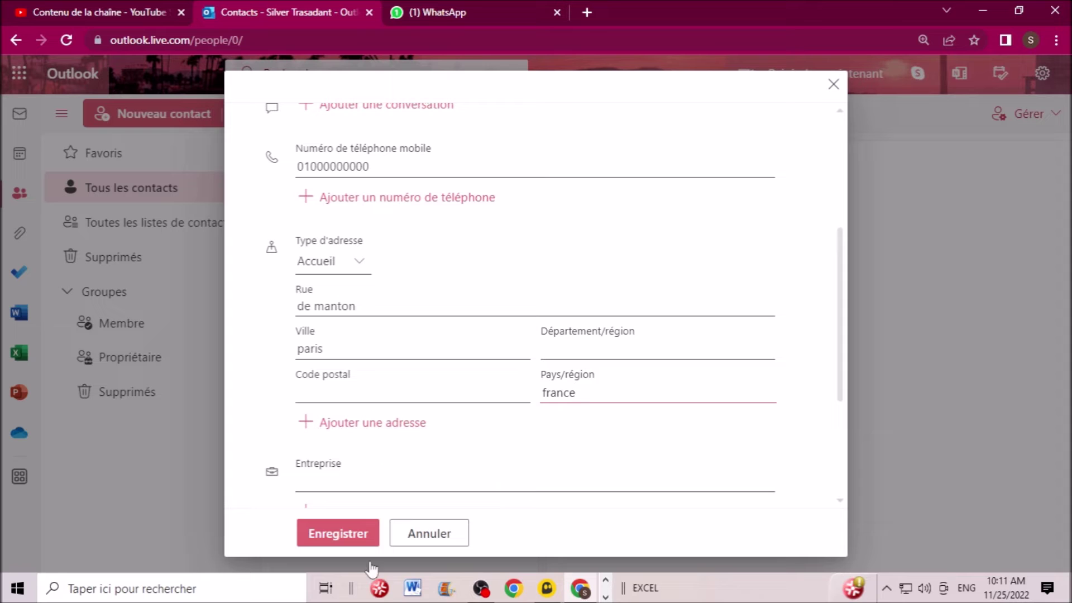
- Save the new contact, then go back to the Mail inbox
click(344, 535)
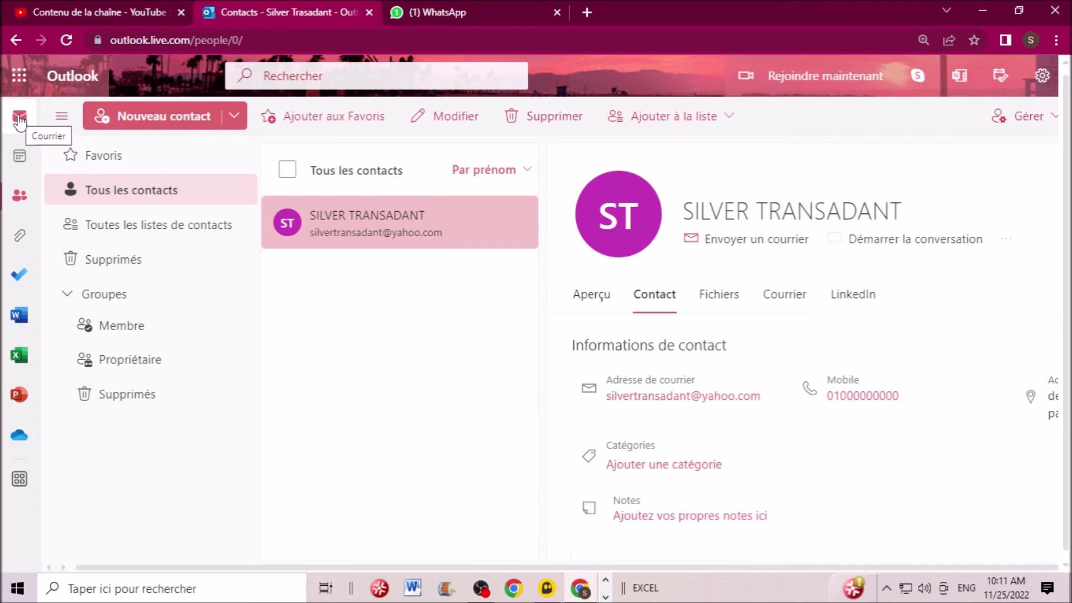
click(18, 118)
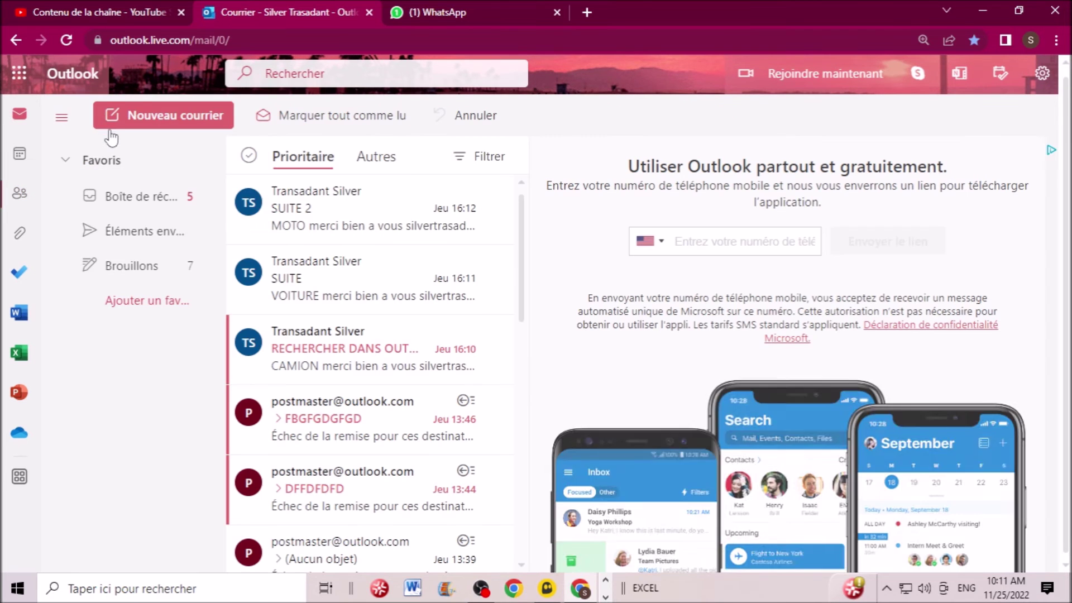
- Start a new message and address it to the saved contact from the name suggestions
click(194, 121)
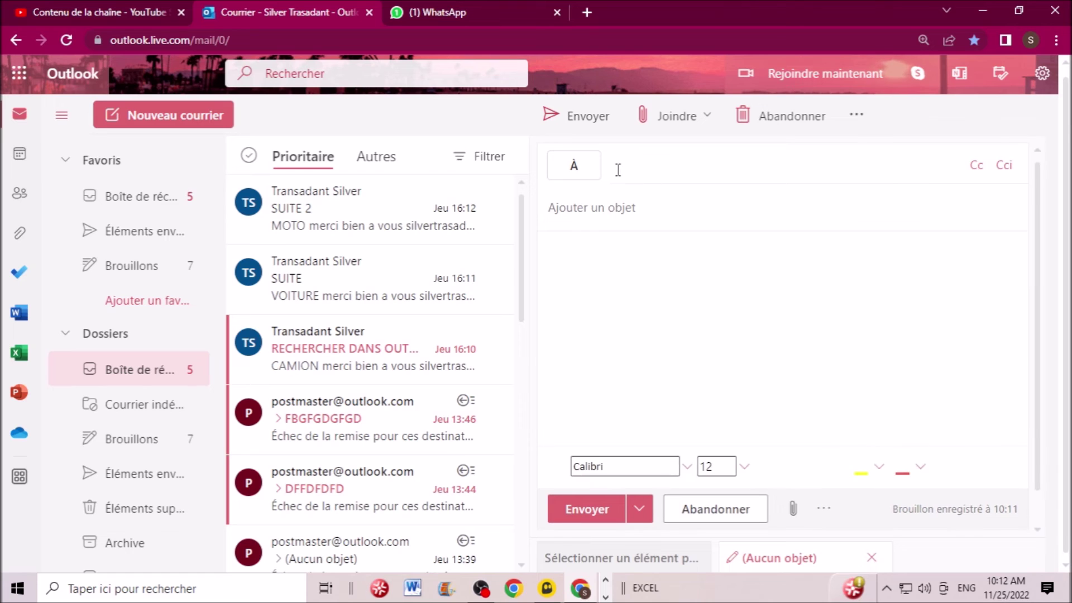
click(639, 174)
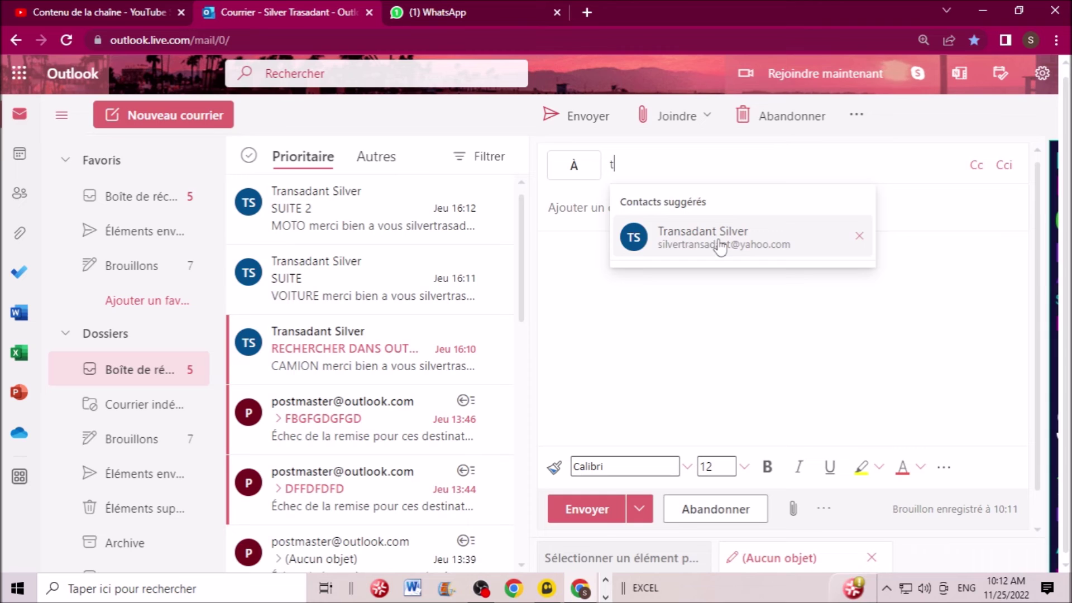
text(ra)
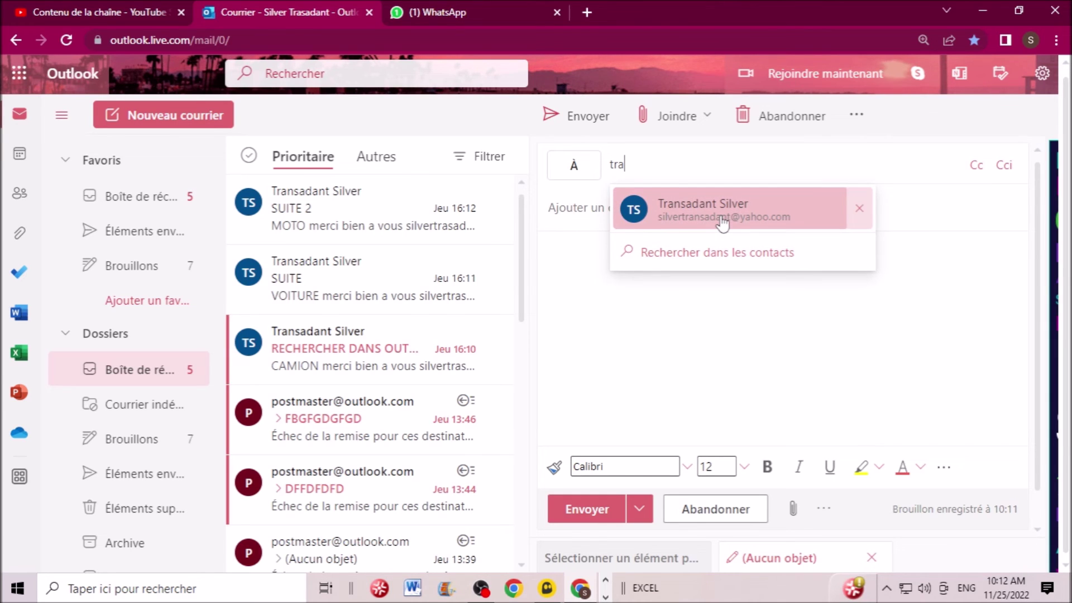
click(722, 219)
- Give the message the subject 'jhjhg' and the body text 'ghfhjgdjhg'
click(640, 216)
text(jhjhg)
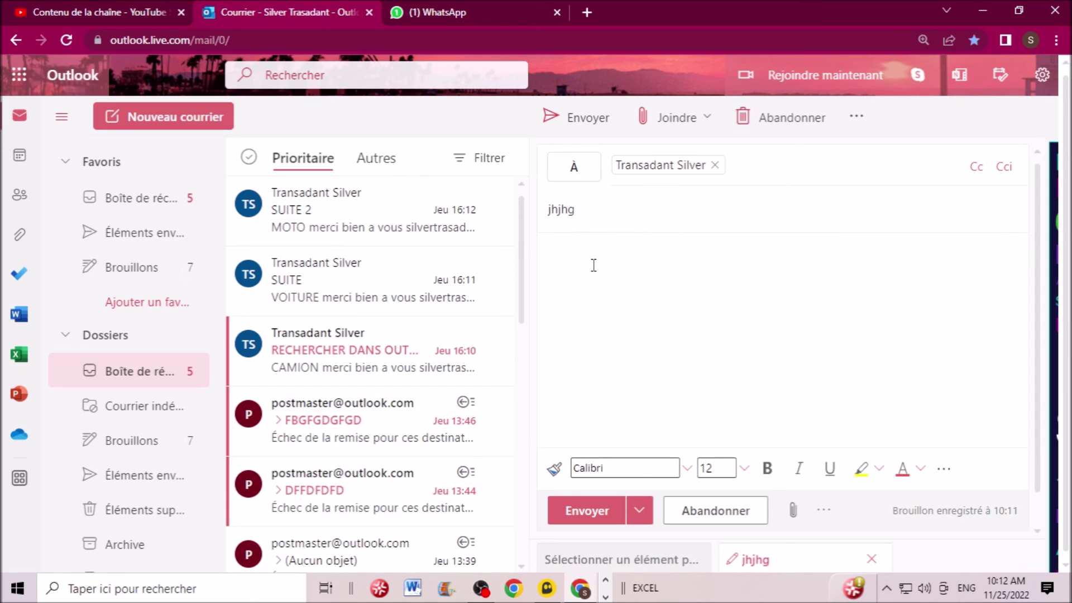
click(608, 263)
text(ghfhjgdjhg)
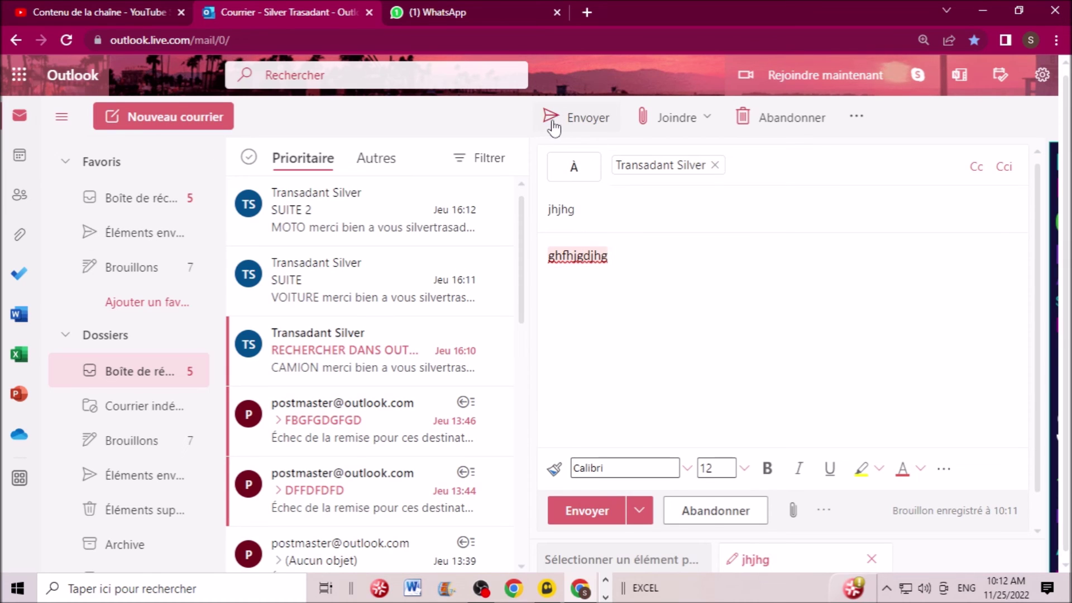
- Send the 'jhjhg' message to the contact
click(590, 118)
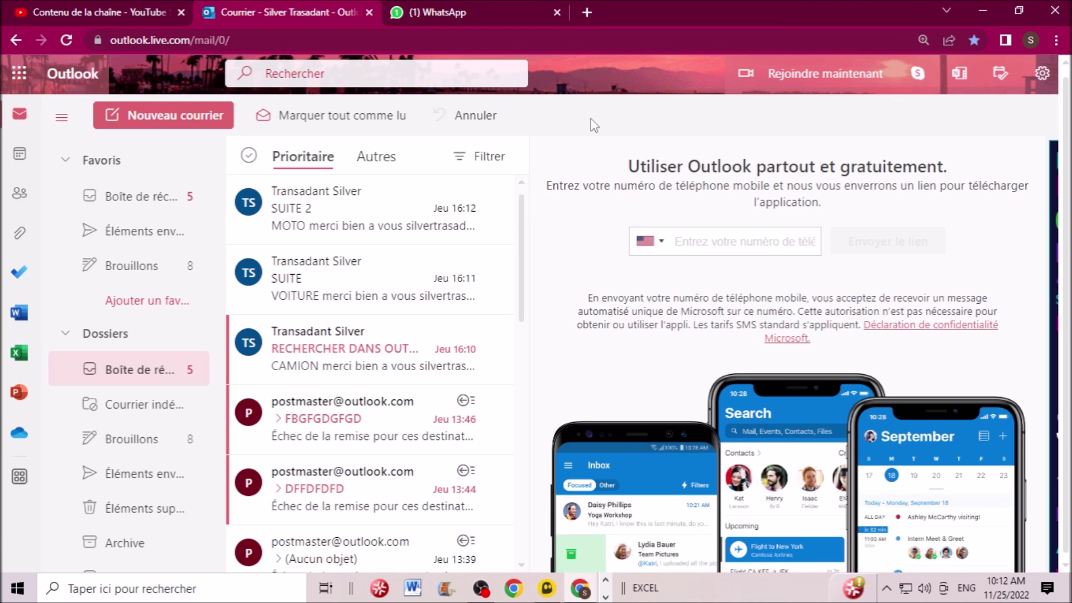